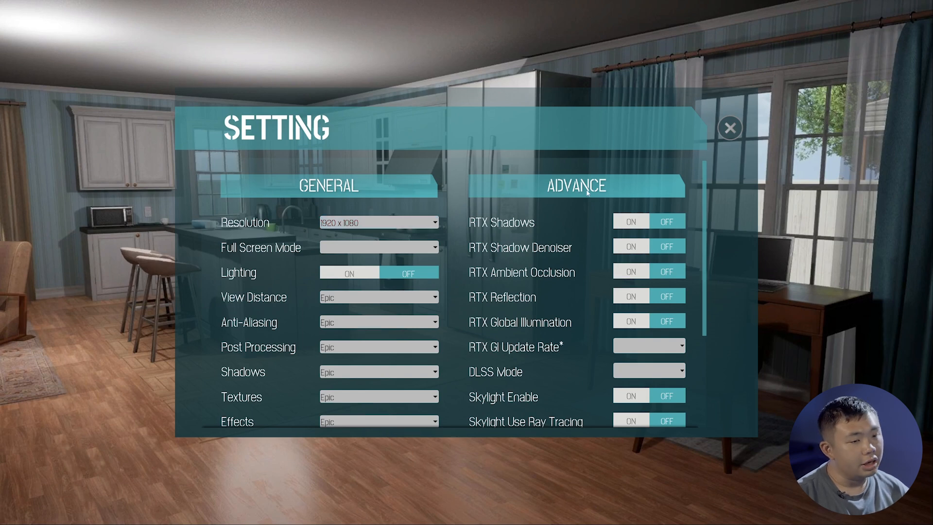
- Close the settings and start a new project based on a template
click(730, 128)
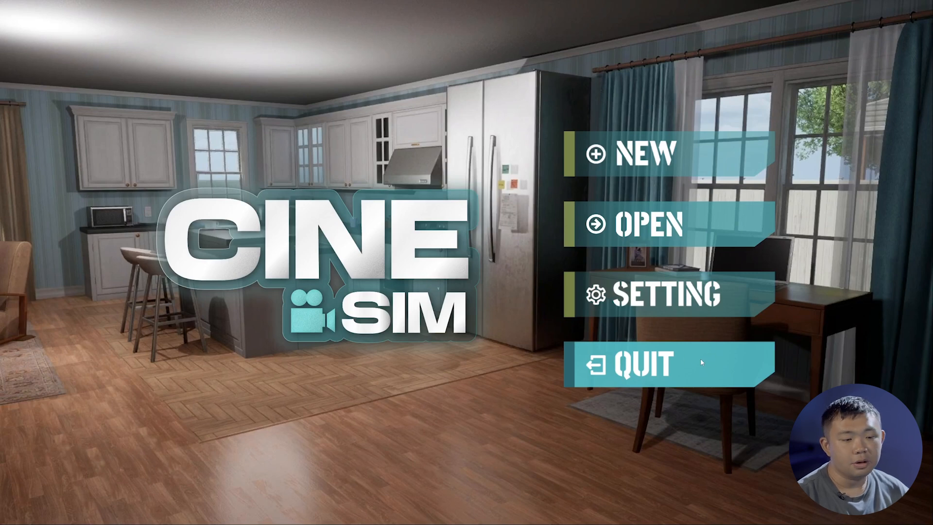
click(651, 155)
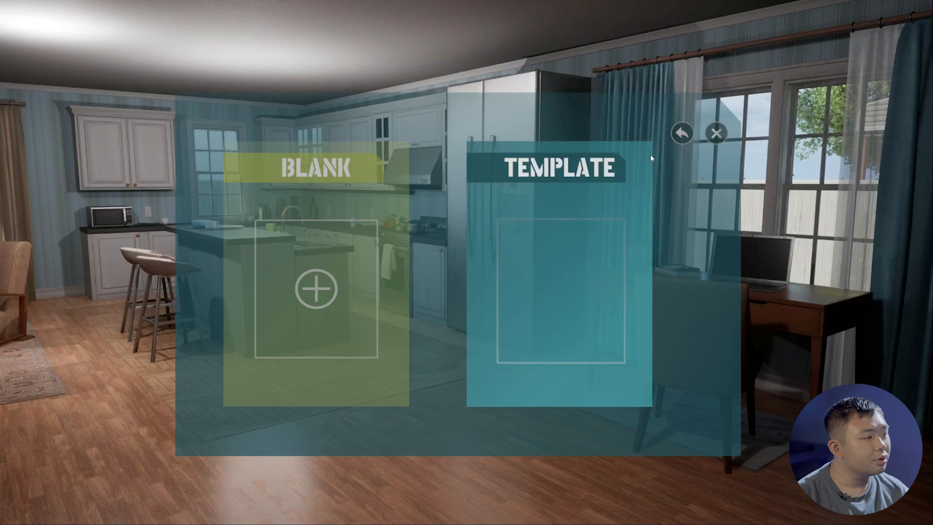
click(360, 240)
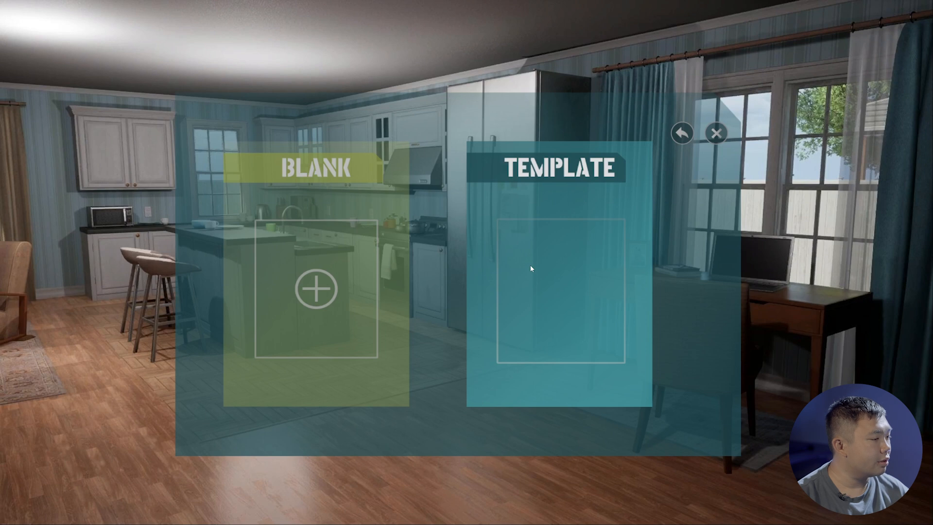
click(521, 260)
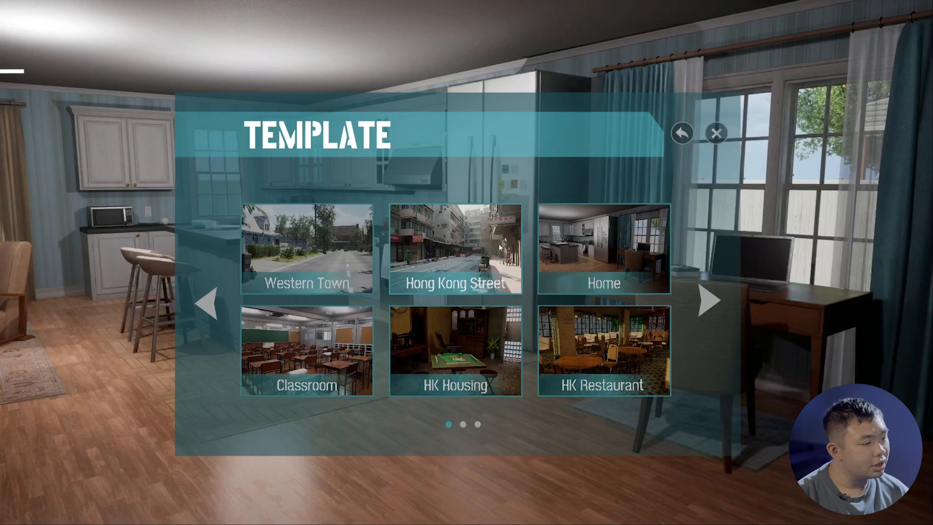
- Browse the available template scenes and open the Hong Kong Street template
click(274, 374)
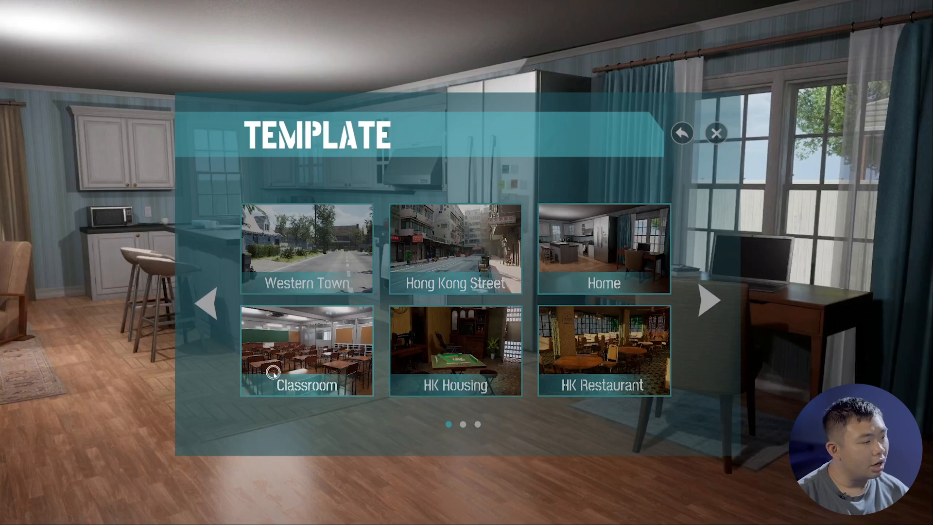
click(605, 328)
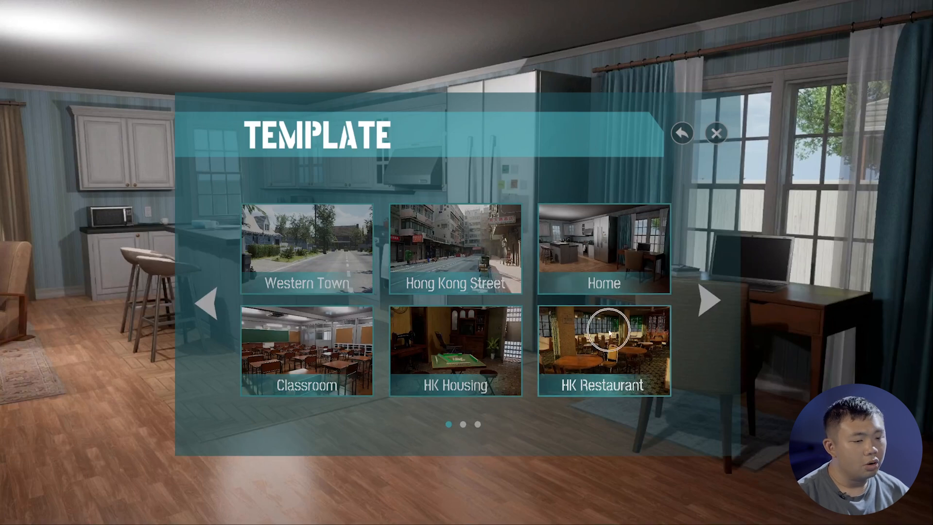
click(710, 300)
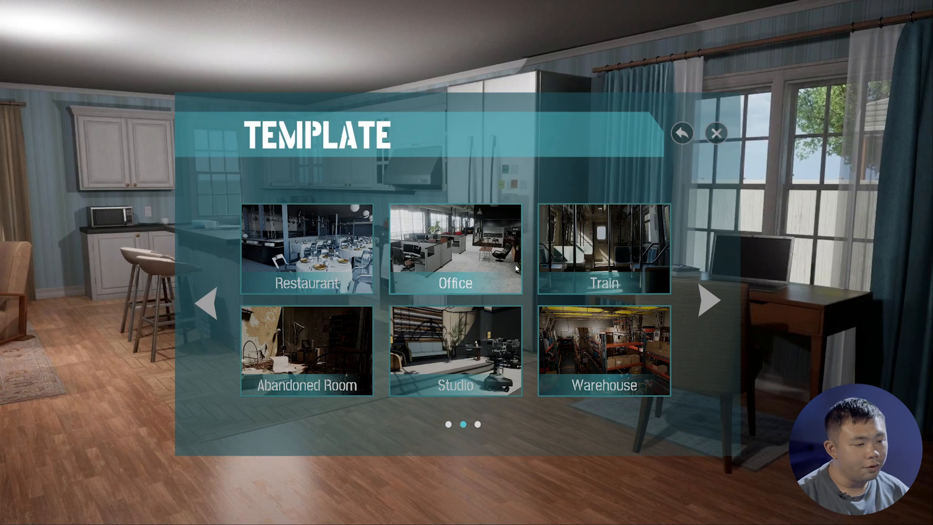
click(709, 299)
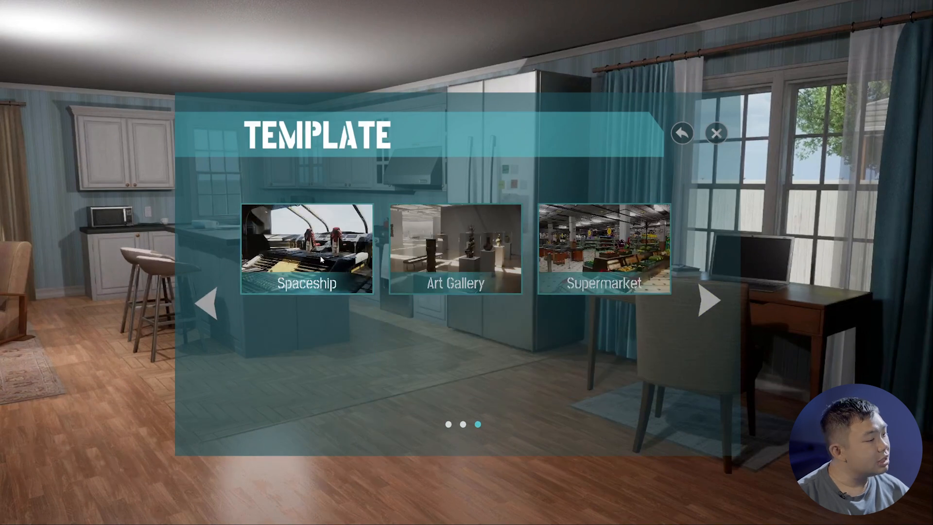
click(204, 307)
click(209, 305)
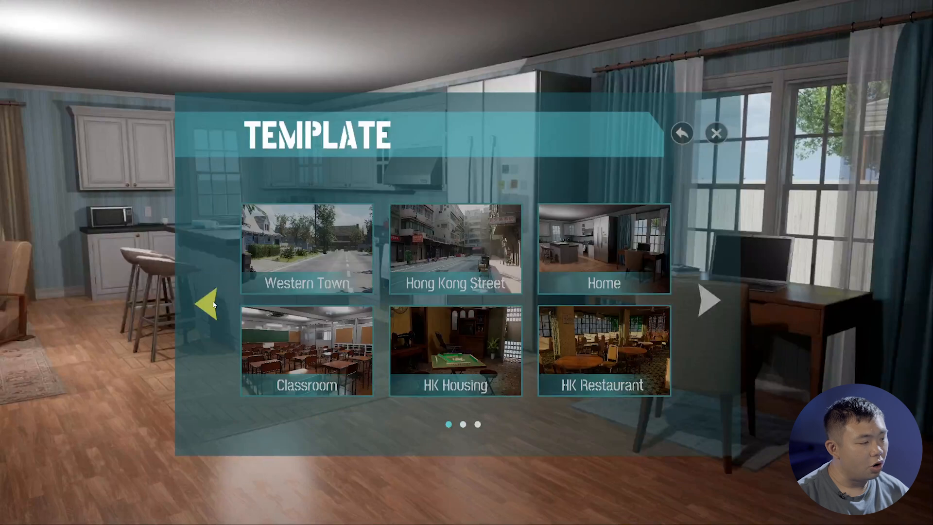
click(488, 247)
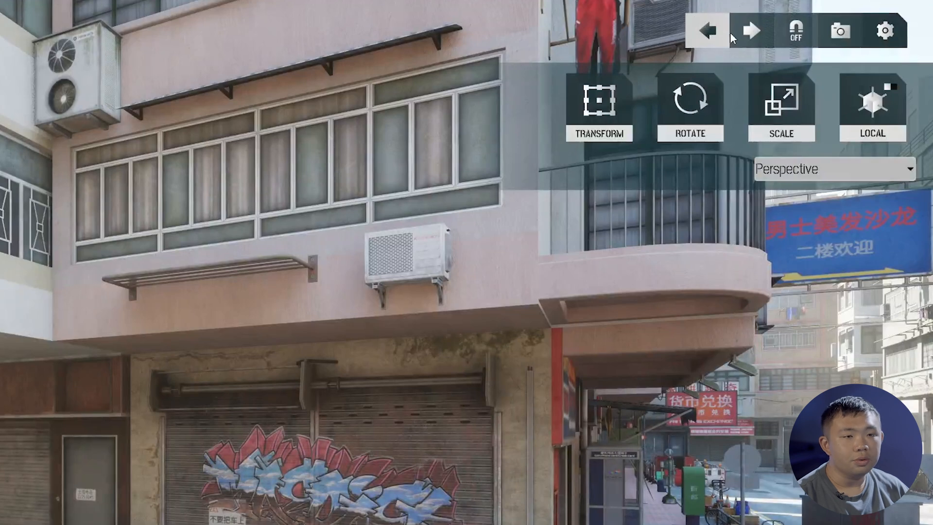
click(753, 36)
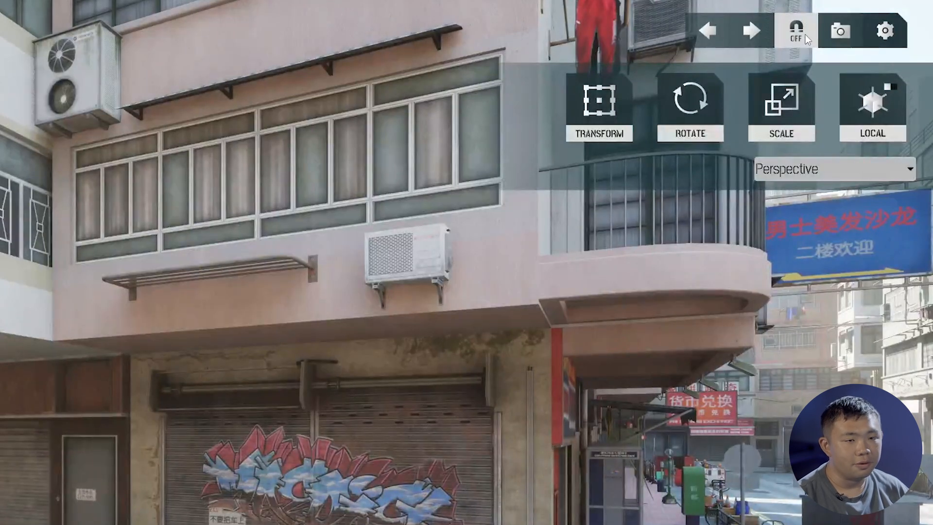
click(840, 32)
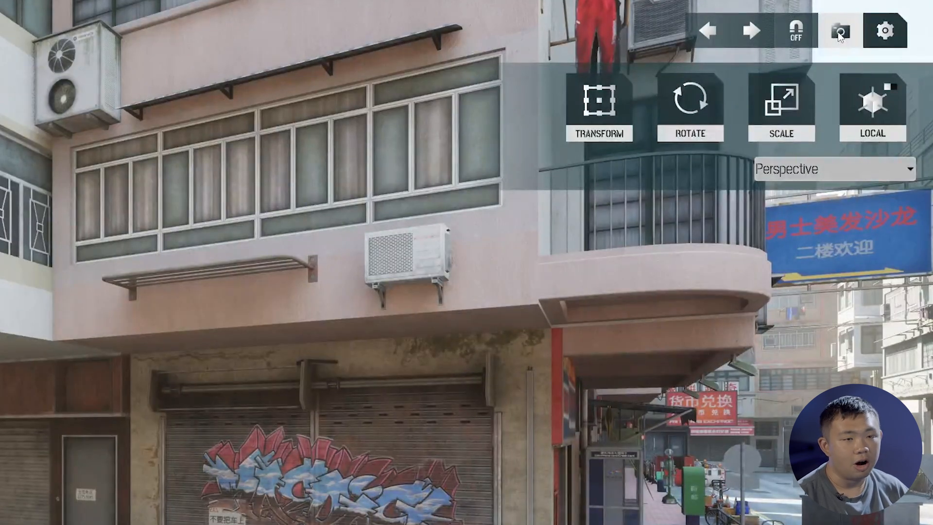
- Try a bright editor exposure of +5.9, set the Editor EV to +0.5, and close the viewport settings
click(885, 32)
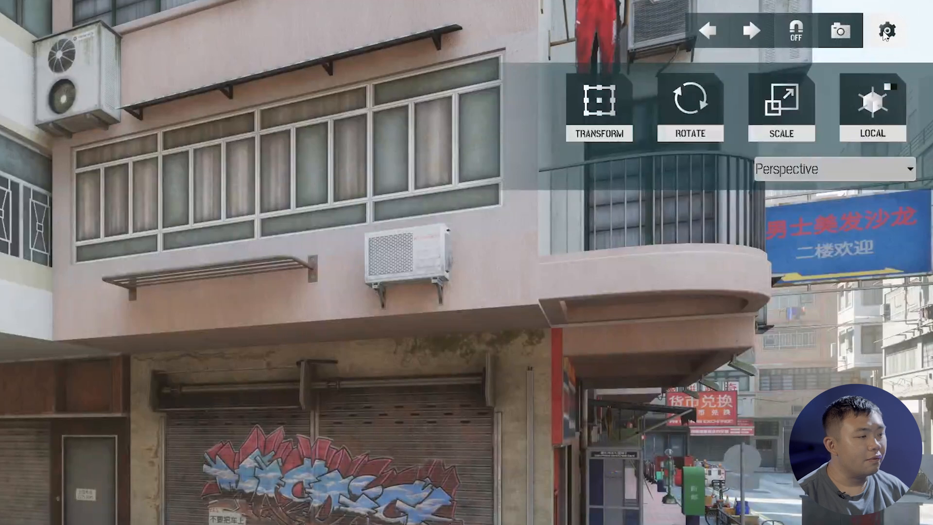
click(885, 32)
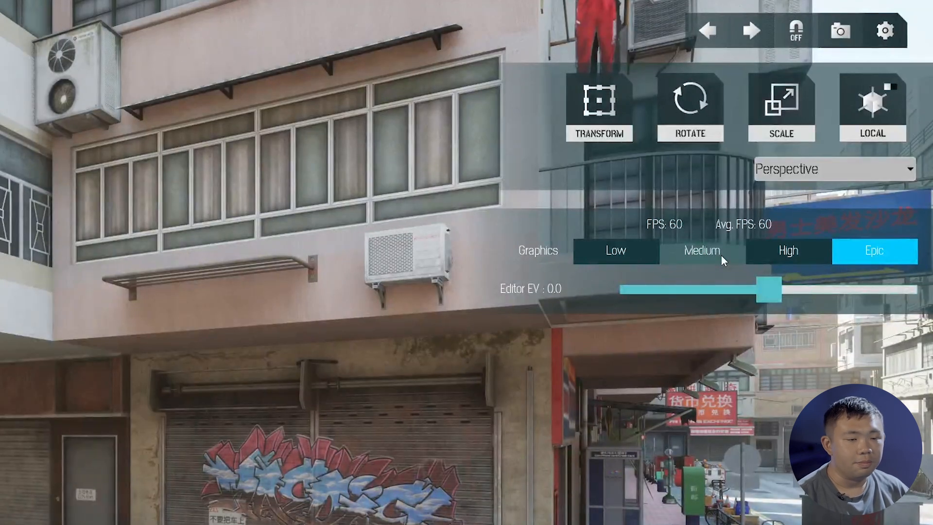
click(615, 226)
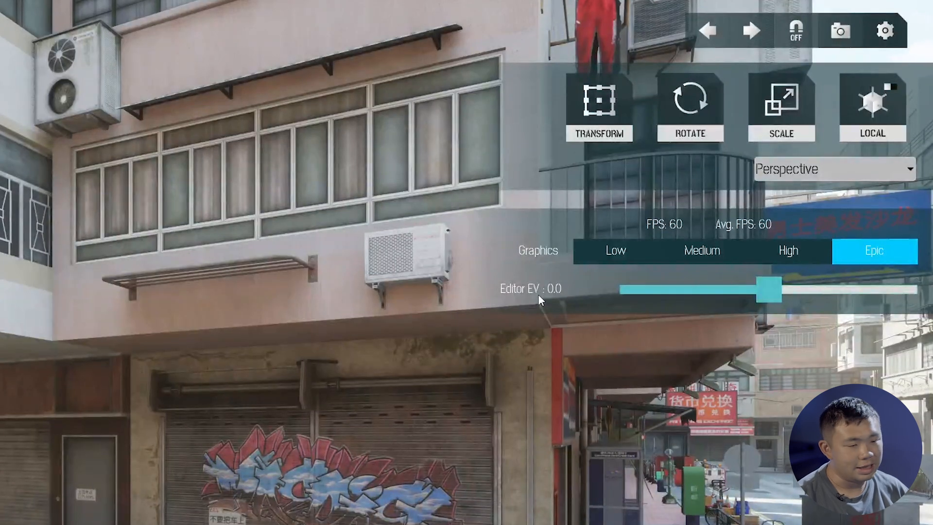
drag(760, 283, 849, 300)
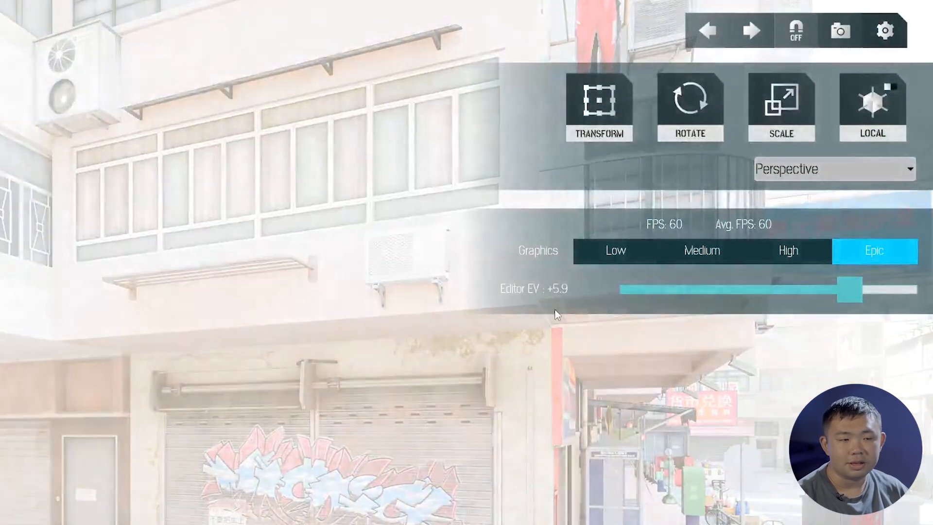
drag(829, 290, 775, 307)
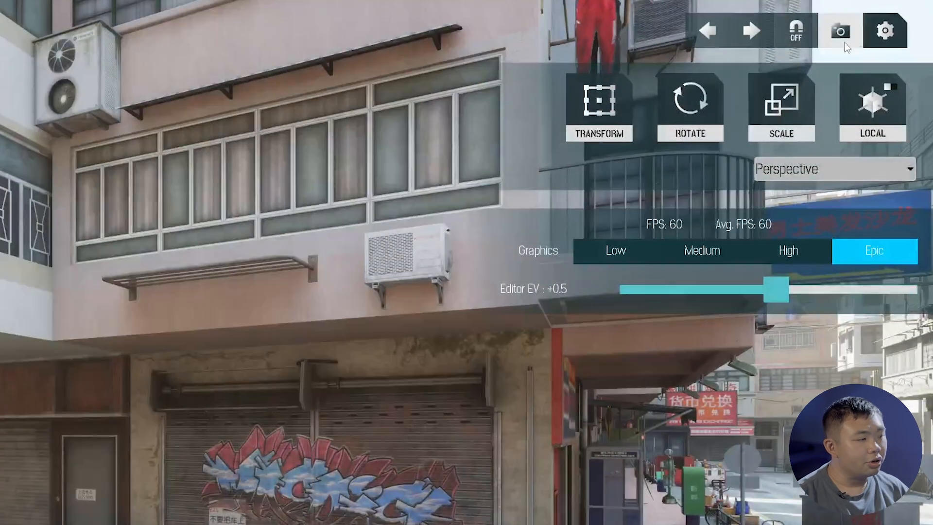
click(898, 35)
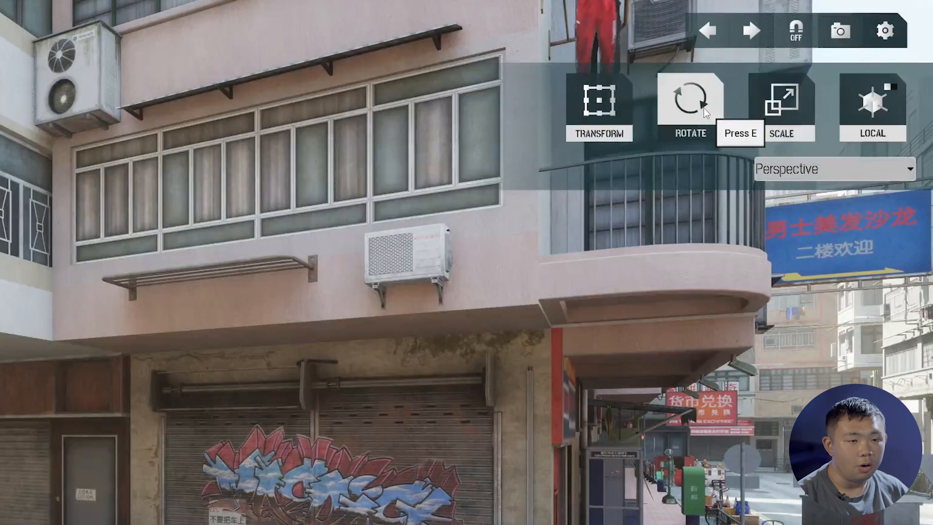
- Switch the transform gizmo to world space and back to local space
click(776, 117)
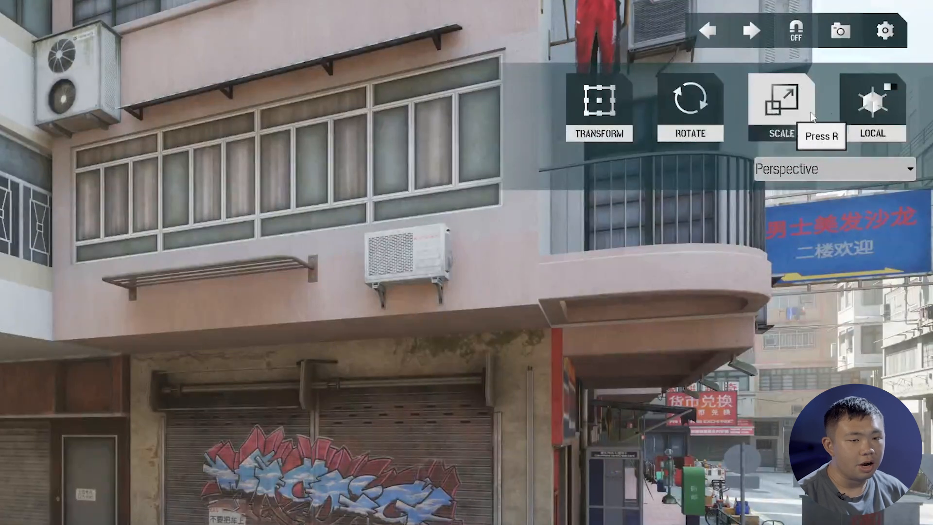
click(877, 119)
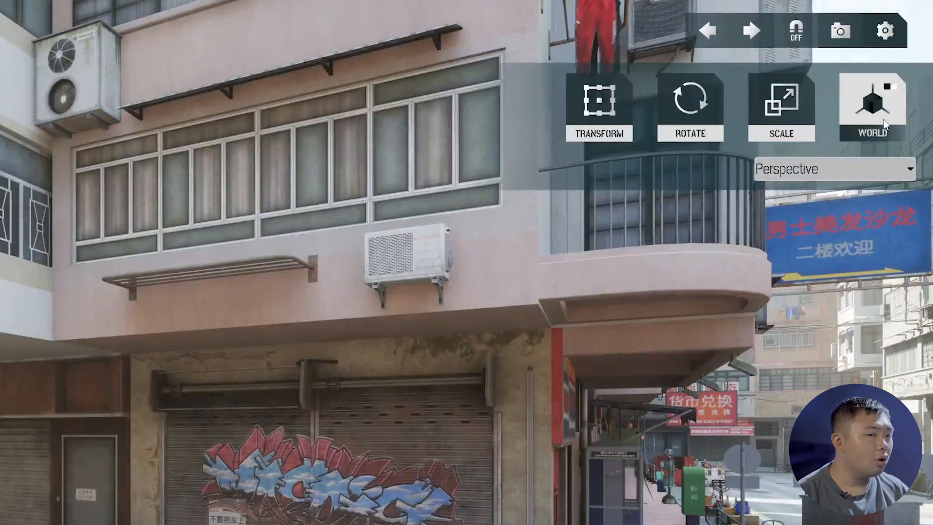
click(880, 116)
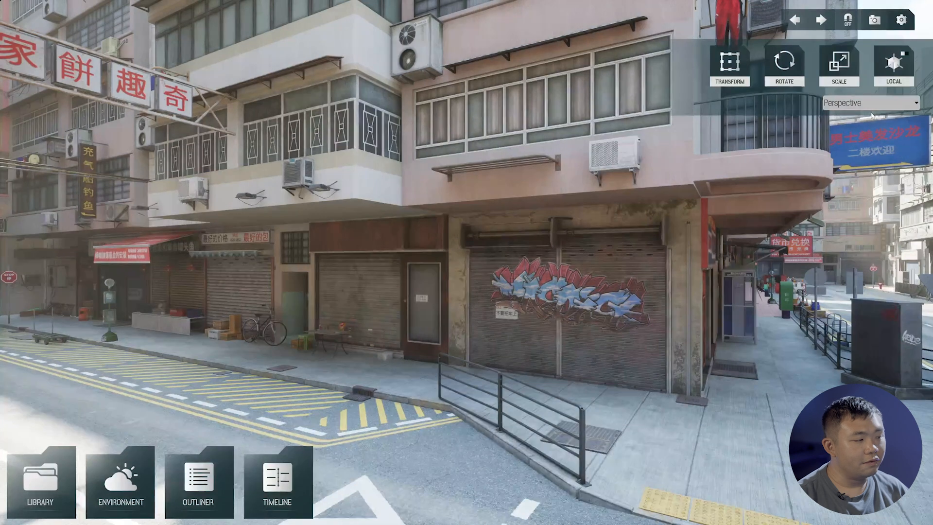
- View the street scene from the left side and from the right side
click(889, 103)
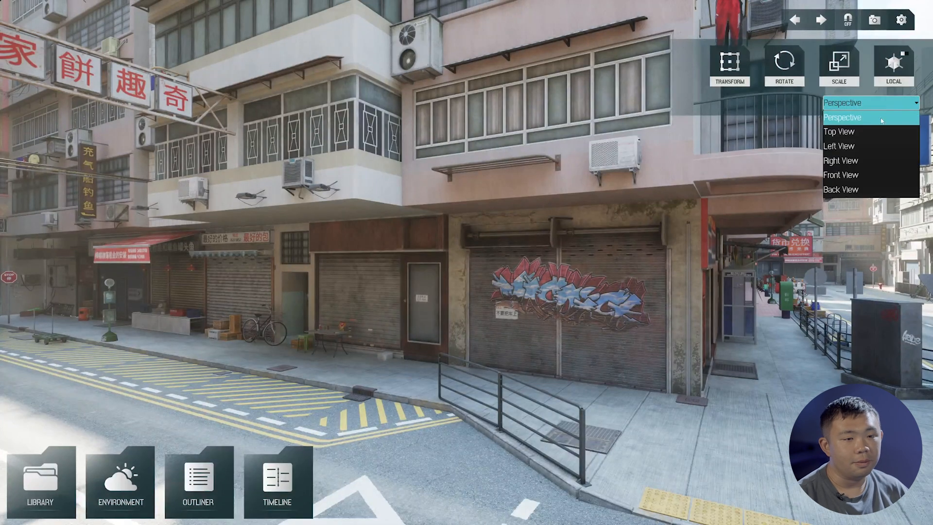
click(882, 149)
click(874, 103)
click(858, 164)
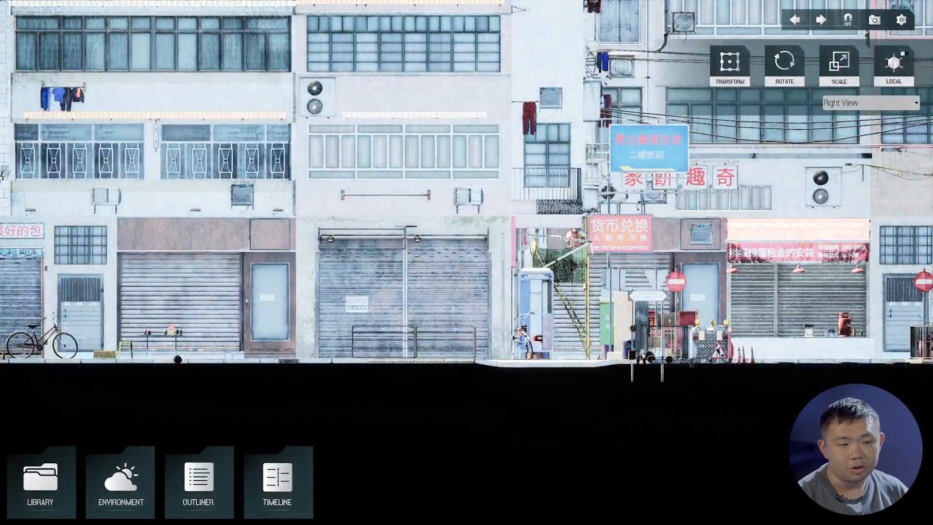
- Examine the street intersection in the top view and return to the perspective view
click(876, 103)
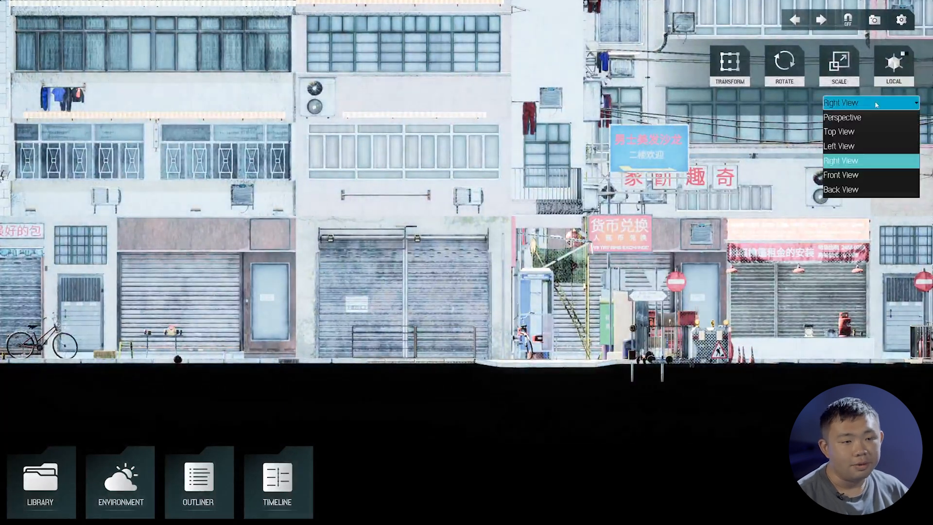
click(869, 130)
right_drag(467, 330, 469, 191)
scroll(469, 263, down, 3)
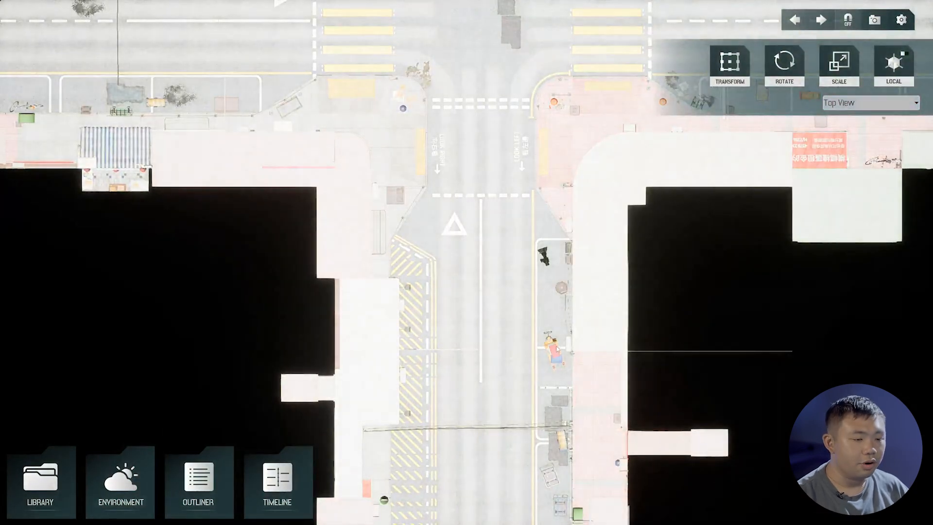
right_drag(466, 194, 491, 424)
right_drag(139, 341, 127, 348)
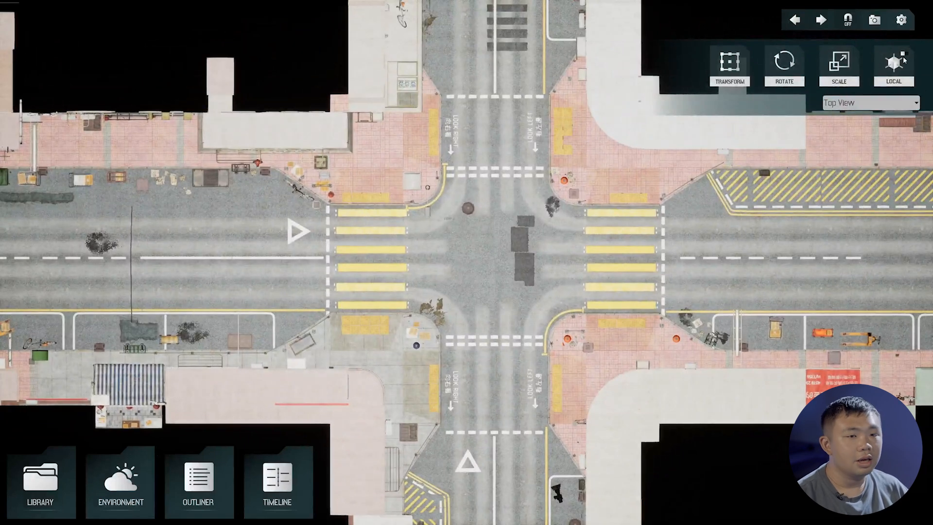
click(879, 103)
click(881, 117)
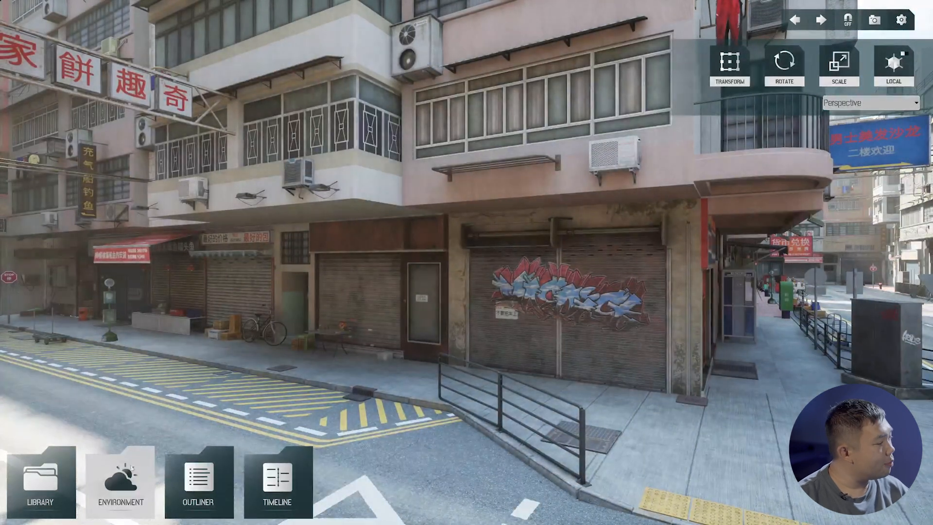
- Look through the library's Floor, Food, Item and Animation asset categories and close the library
click(41, 481)
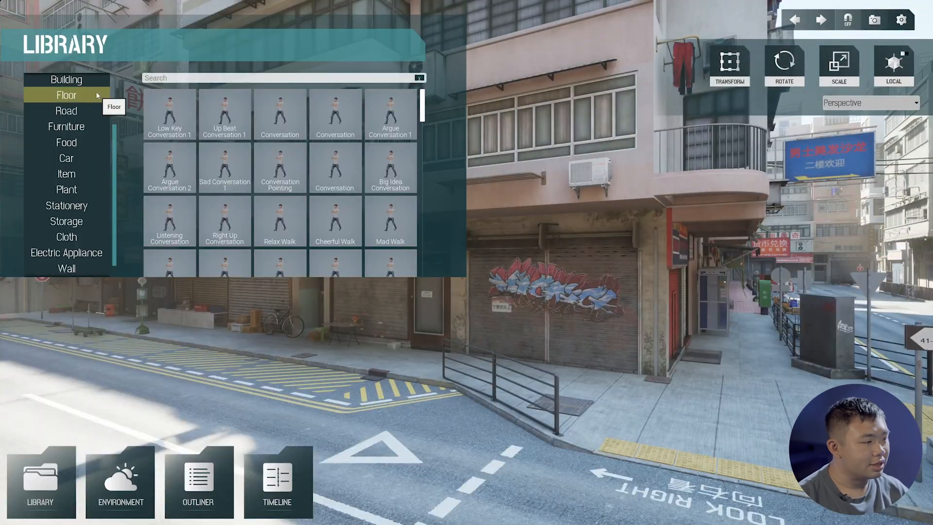
click(88, 97)
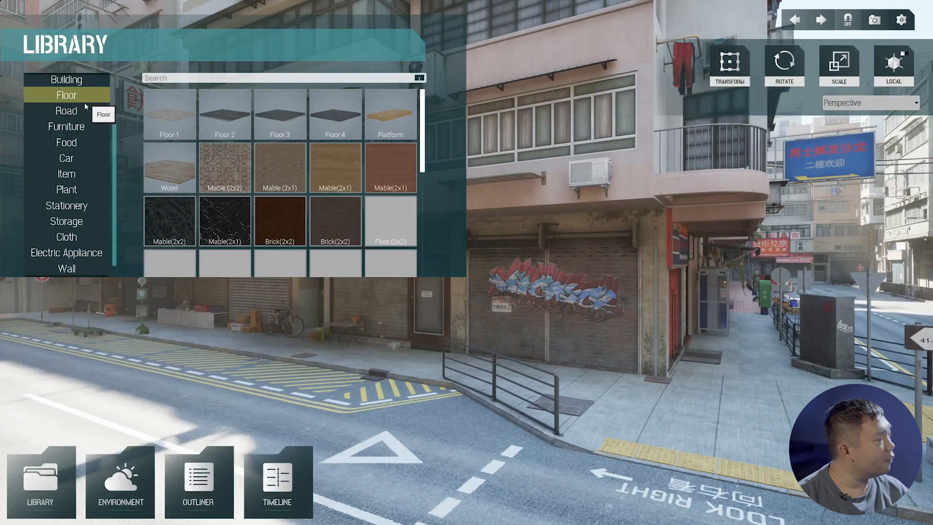
click(86, 140)
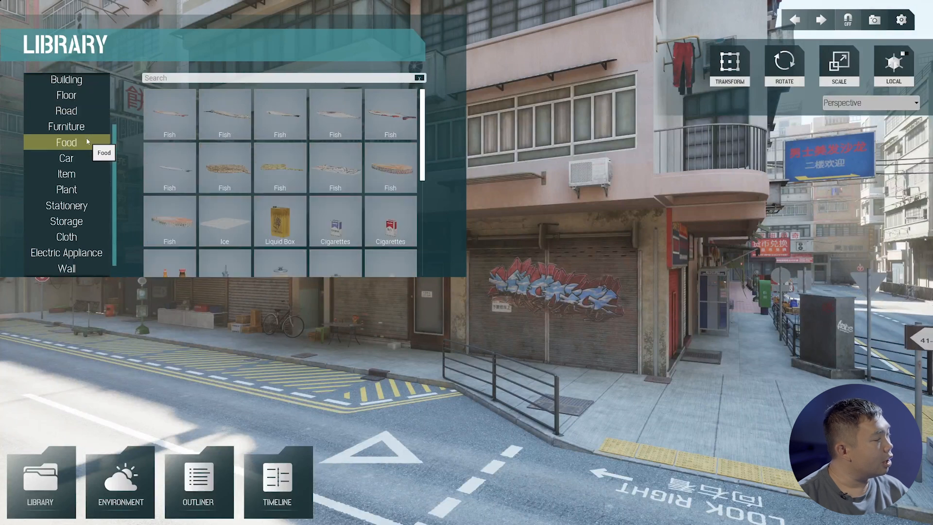
click(79, 175)
scroll(90, 124, up, 2)
scroll(90, 125, up, 2)
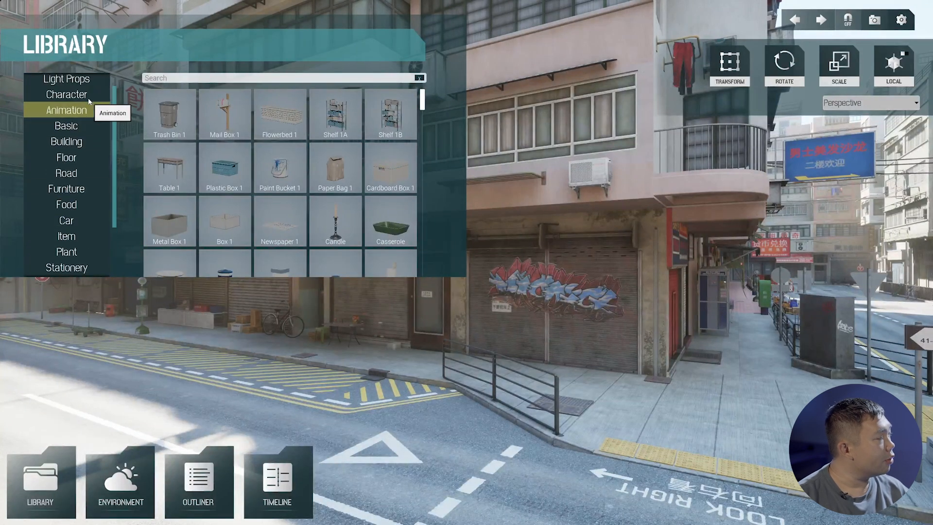
click(86, 110)
click(86, 124)
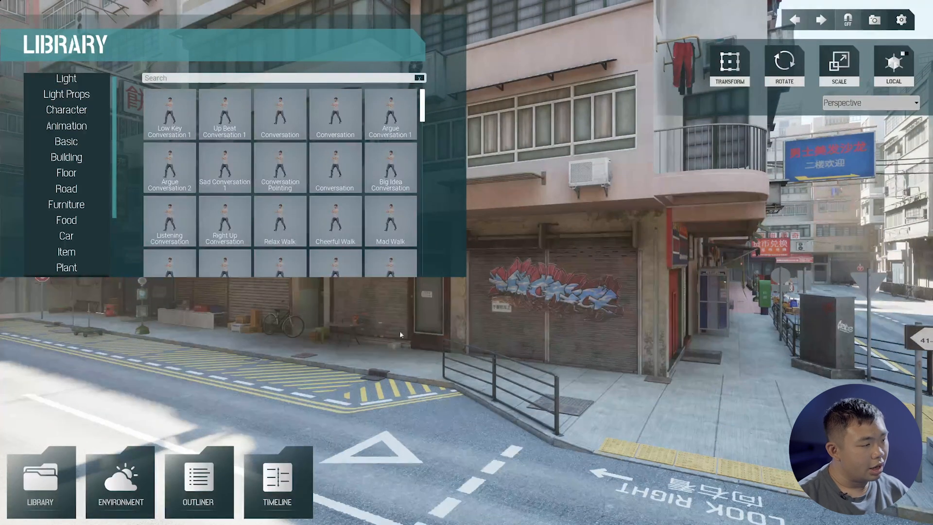
click(33, 500)
- Set the environment's time of day to 14:01 and the sun rotation to 59
click(115, 484)
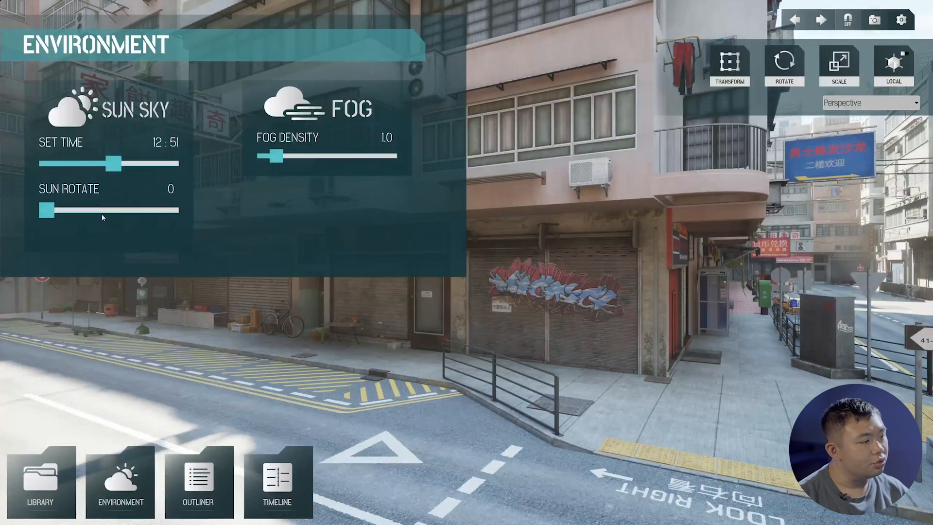
drag(114, 164, 120, 164)
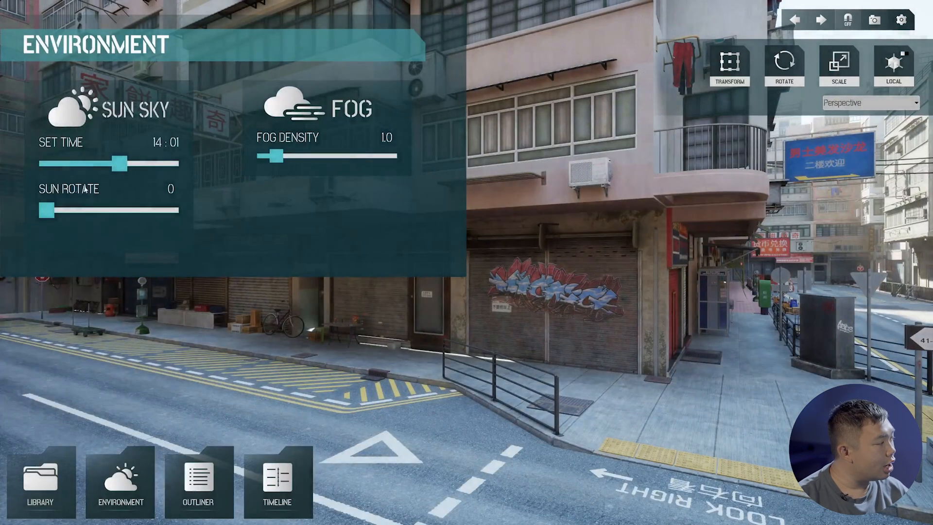
drag(45, 220, 68, 220)
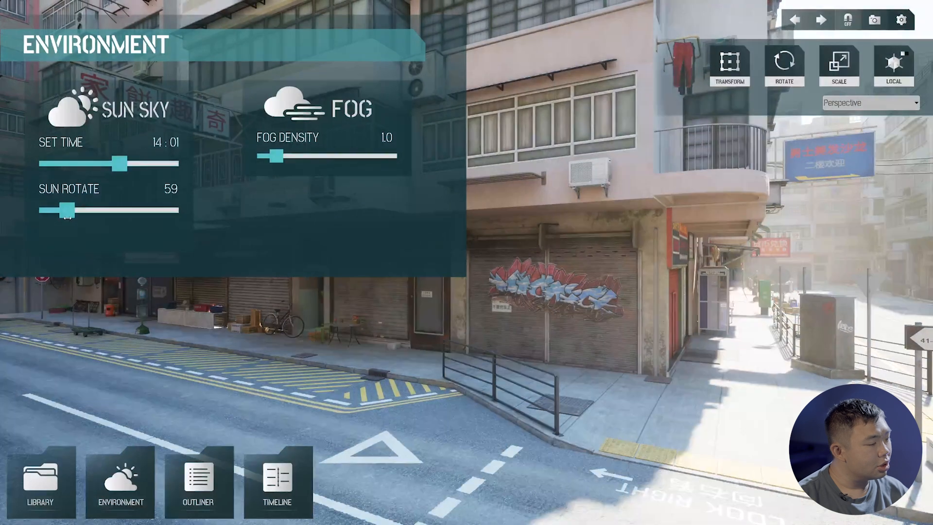
- Close the environment settings, look at the outliner's object list, and open the timeline
click(121, 481)
click(199, 481)
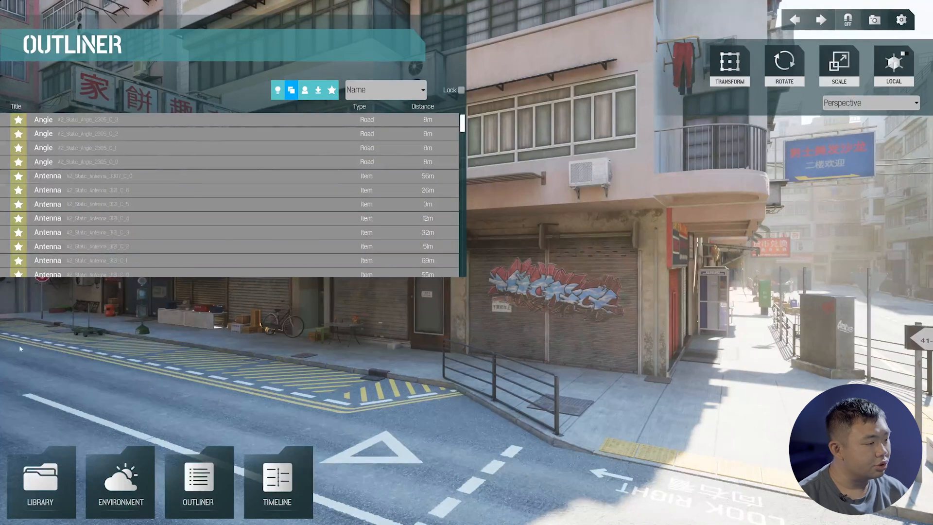
click(199, 484)
click(275, 486)
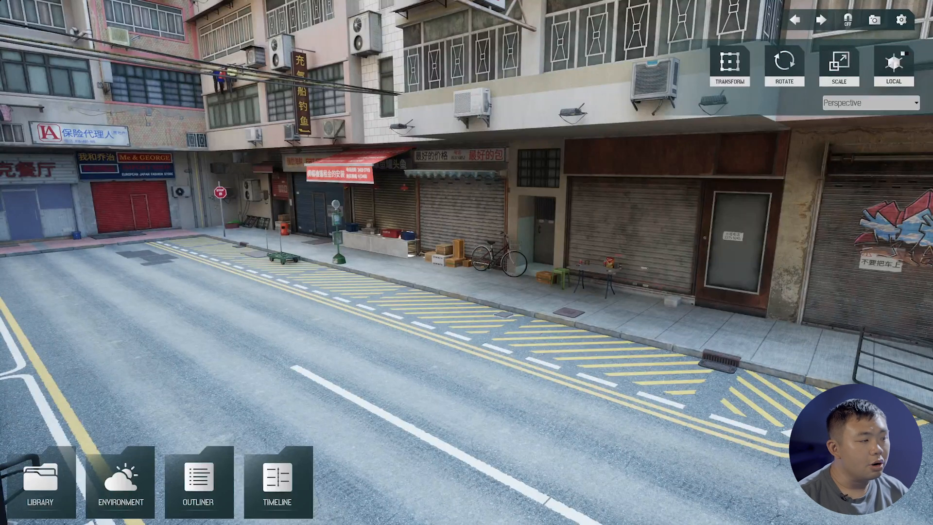
- Look around the street with the yellow-hatched lane by turning the camera and moving it sideways and vertically
right_drag(467, 262, 379, 190)
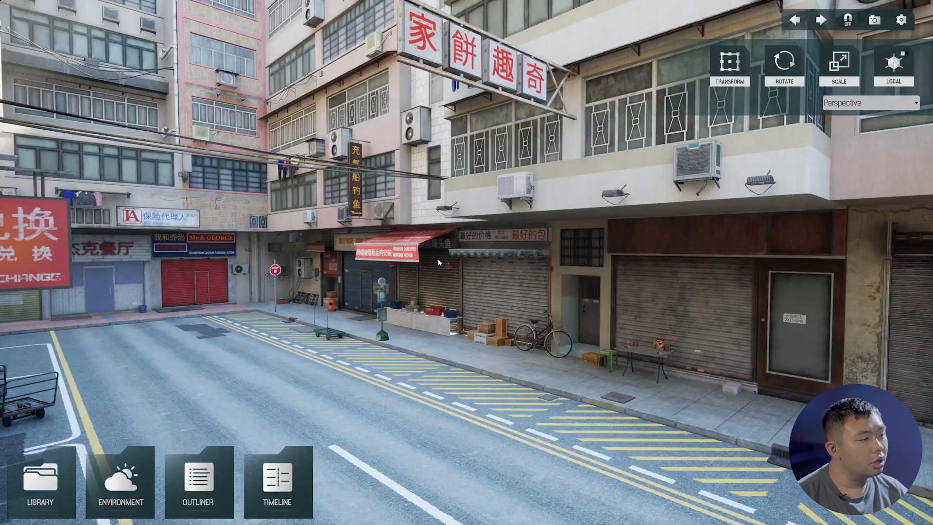
right_drag(378, 191, 443, 261)
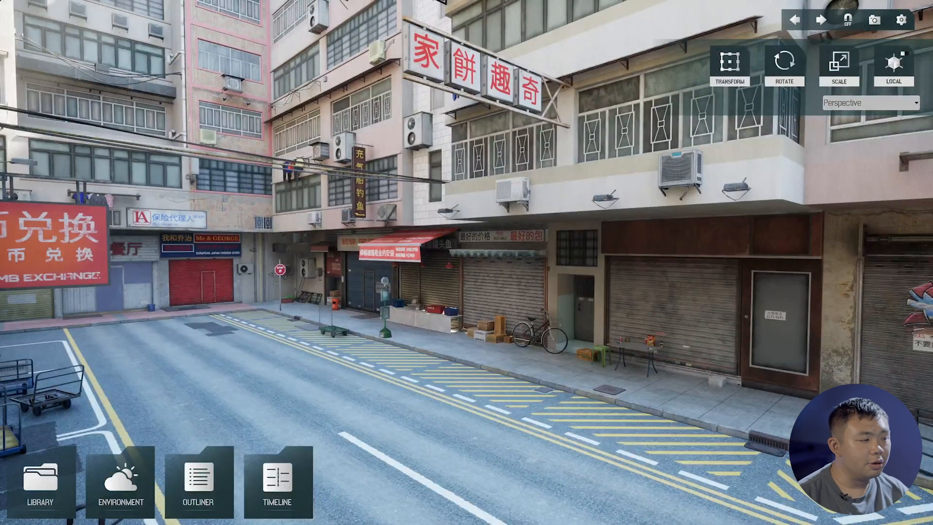
key(a)
key(d)
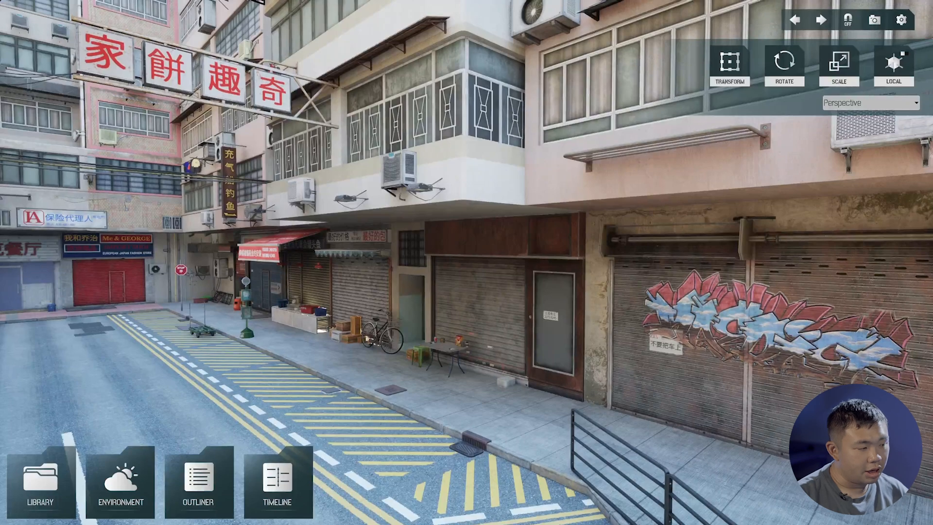
key(e)
key(q)
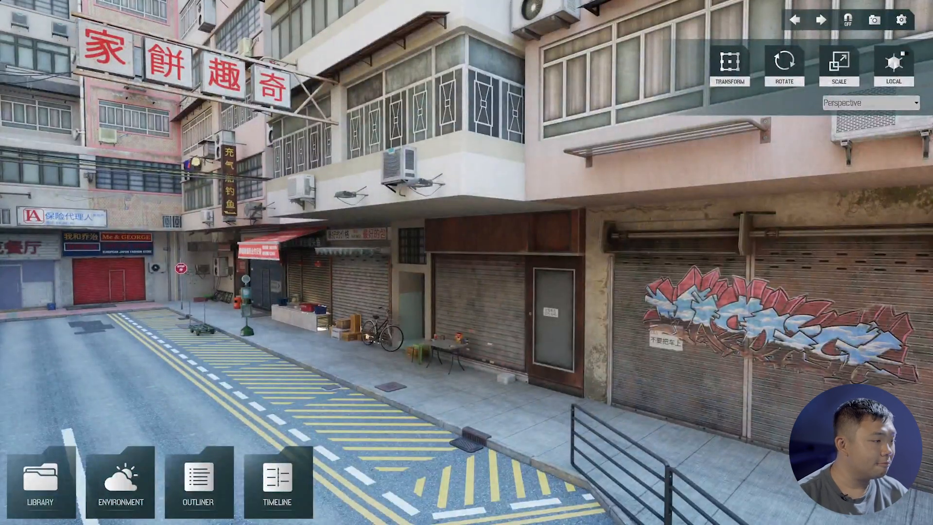
- Fly the camera over the intersection and along the street to examine the Bute Street corner and crosswalk
right_drag(466, 263, 505, 136)
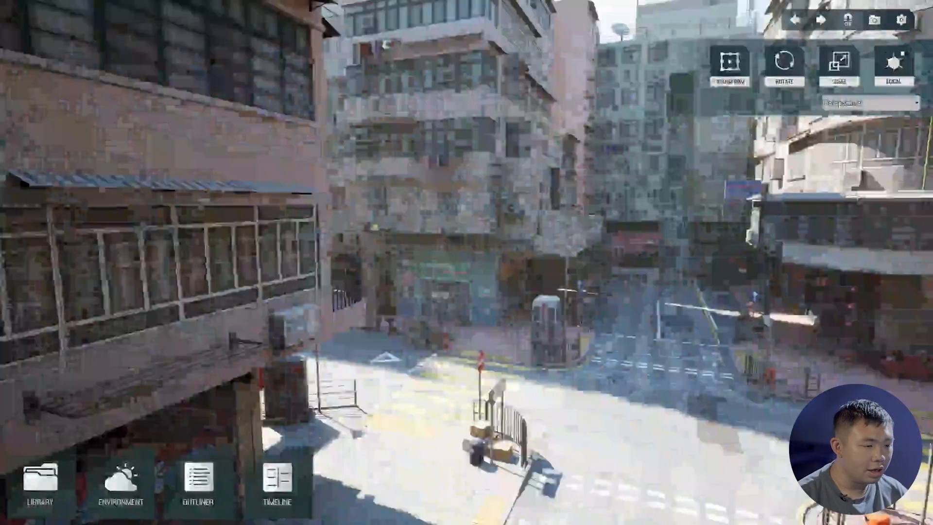
key(w)
right_drag(466, 262, 379, 325)
key(s)
key(a)
key(w)
key(s)
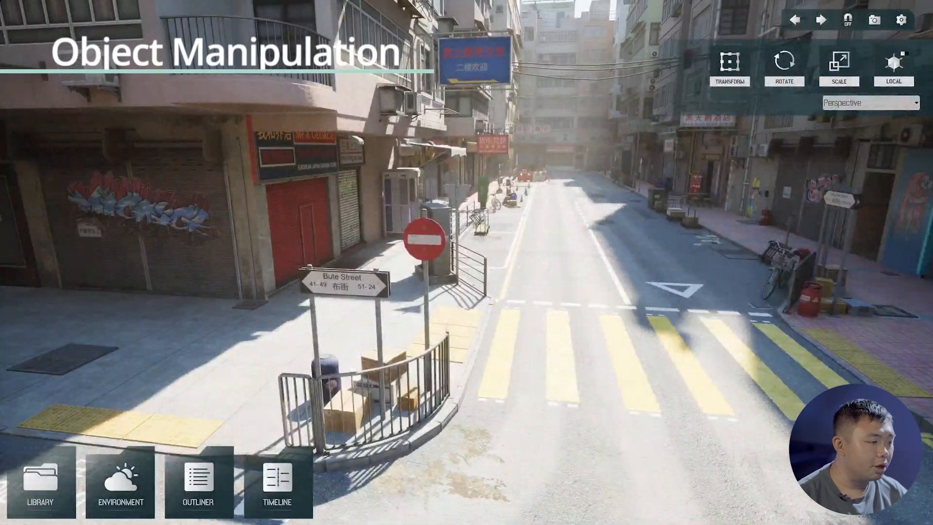
- Select the bicycle beside the Tung Choi Street railing and move it to location X 316.9, Y -1074, Z -10.2
right_drag(466, 262, 506, 324)
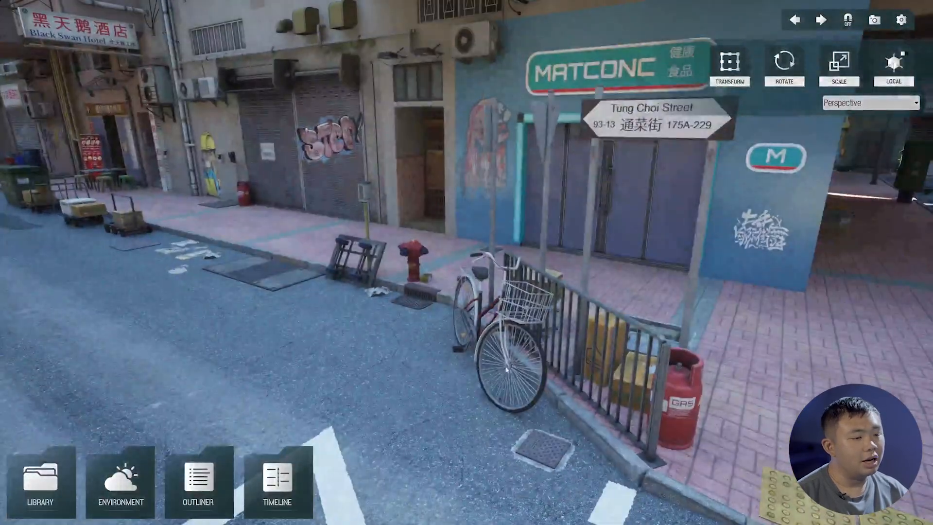
click(506, 324)
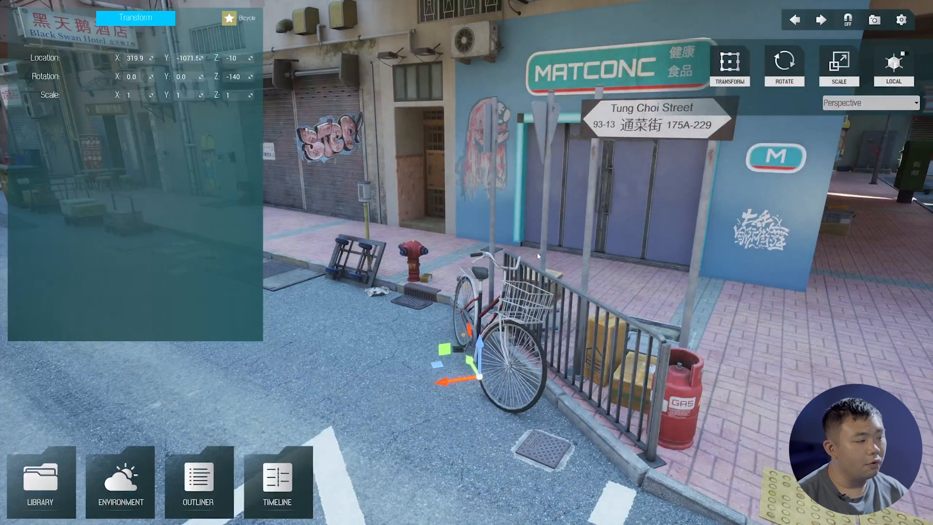
right_drag(543, 240, 537, 271)
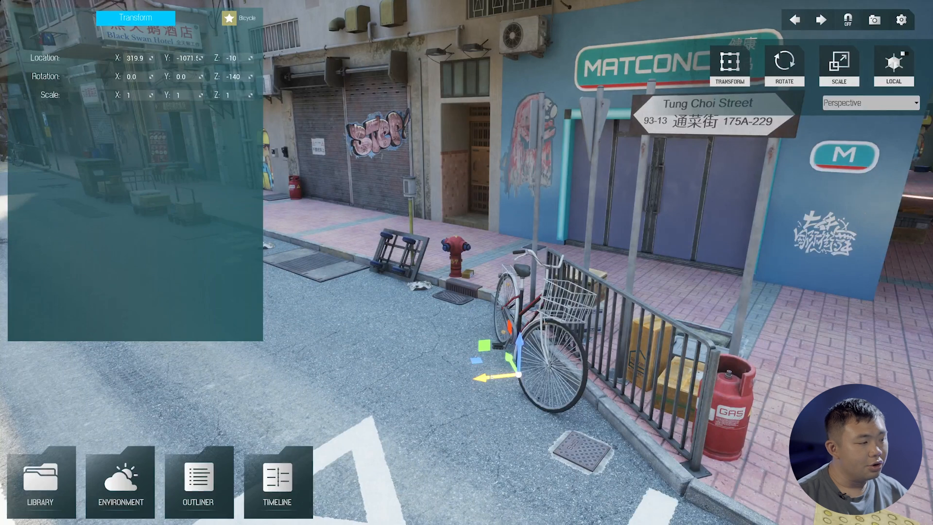
mouse_move(490, 379)
mouse_down()
mouse_move(298, 366)
mouse_move(490, 378)
mouse_up()
drag(525, 335, 562, 332)
mouse_move(490, 336)
mouse_down()
mouse_move(427, 335)
mouse_move(479, 347)
mouse_up()
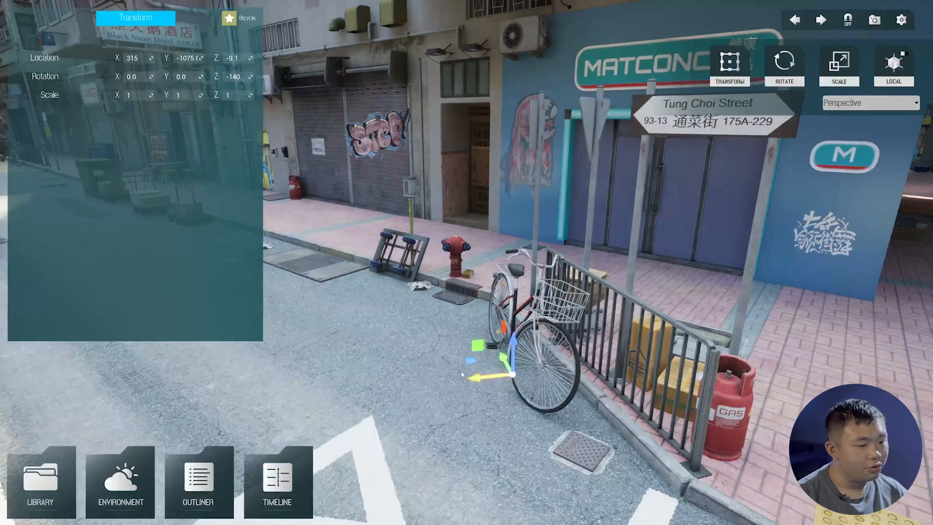
mouse_move(487, 381)
mouse_down()
mouse_move(384, 382)
mouse_move(490, 380)
mouse_up()
mouse_move(523, 344)
mouse_down()
mouse_move(523, 285)
mouse_move(521, 345)
mouse_up()
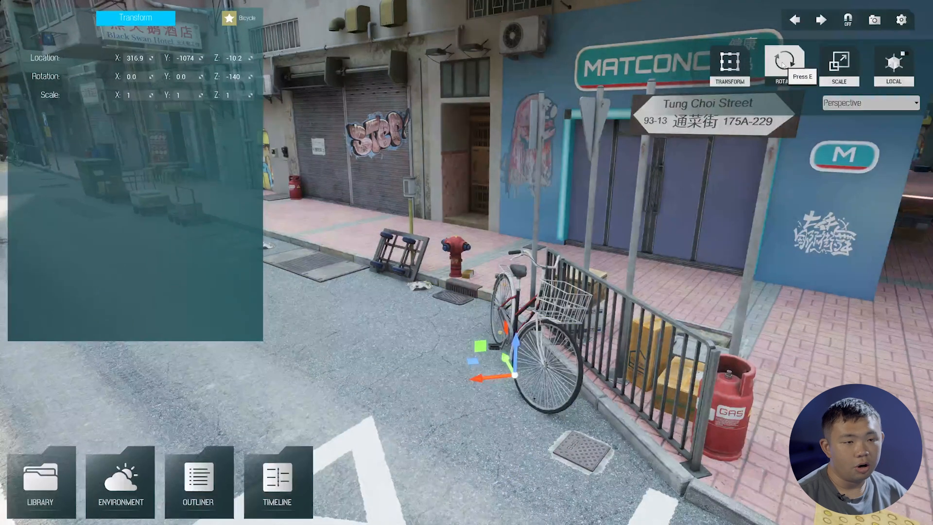
- Rotate the bicycle slightly to X 2.1 and Y -1.5
click(783, 63)
drag(532, 350, 482, 337)
mouse_move(518, 370)
mouse_down()
mouse_move(524, 315)
mouse_move(530, 365)
mouse_up()
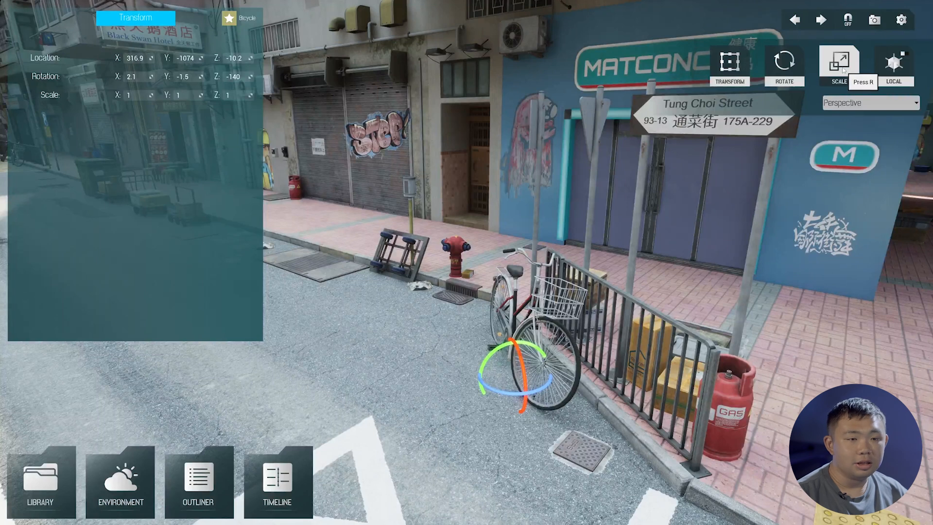
- Scale the bicycle to 1.1 along its Z axis
click(846, 64)
mouse_move(517, 378)
mouse_down()
mouse_move(530, 373)
mouse_move(517, 378)
mouse_up()
drag(514, 342, 561, 326)
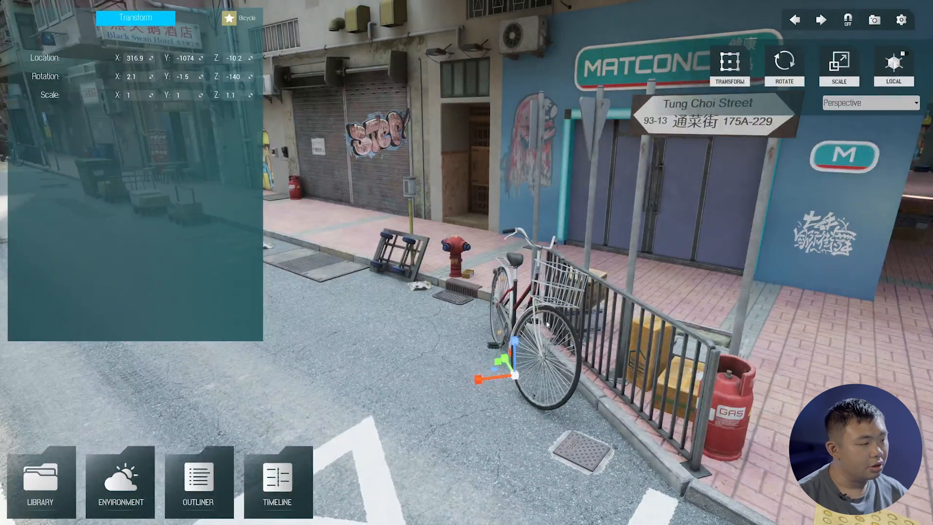
- View the bicycle from along the street and up close, and select the nearby sidewalk section and the road sign
right_drag(532, 253, 466, 276)
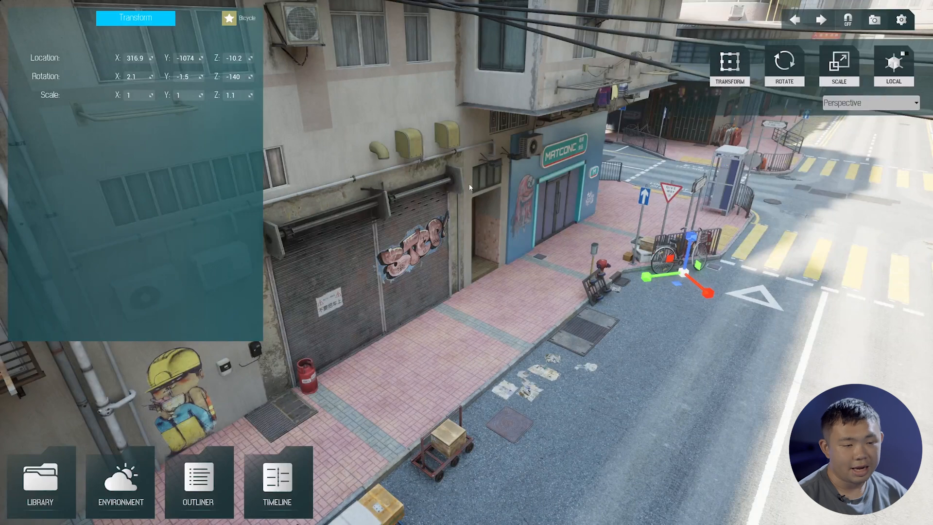
key(w)
right_drag(740, 219, 646, 228)
key(d)
right_drag(491, 170, 493, 203)
key(d)
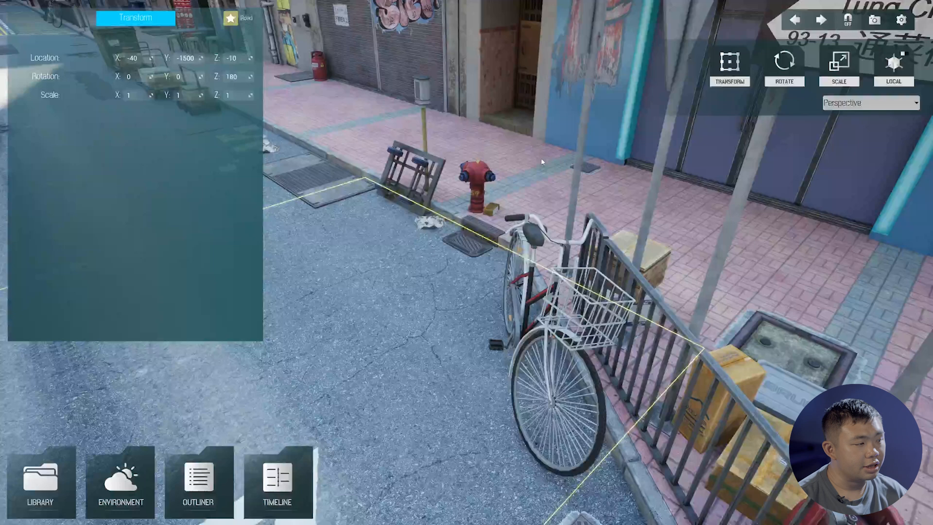
click(540, 160)
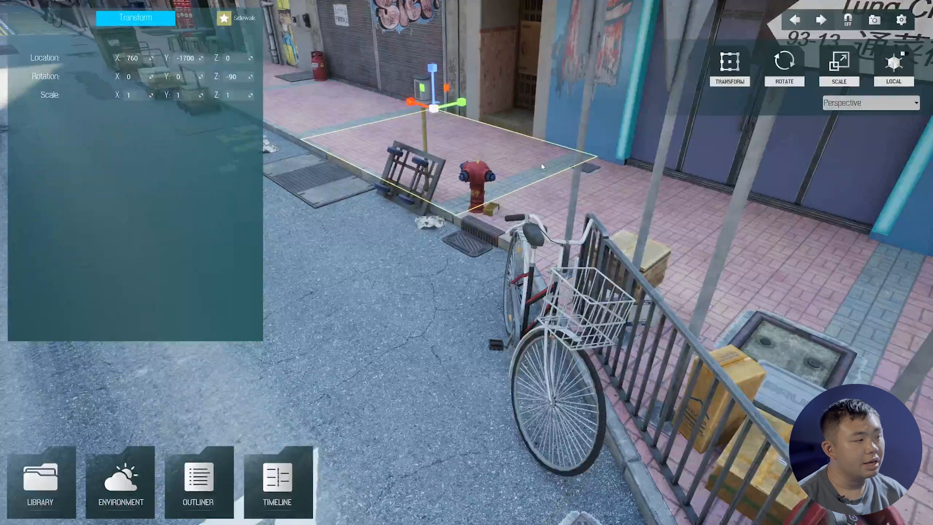
click(736, 194)
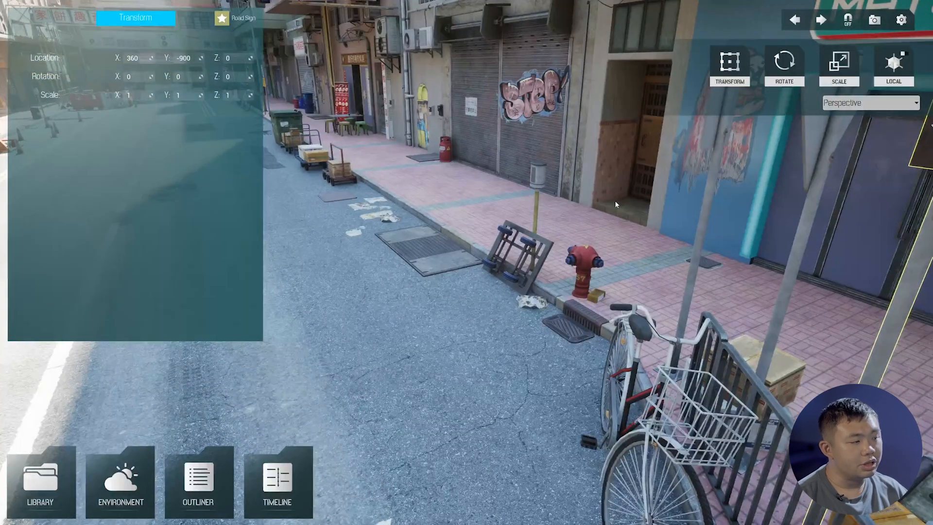
- Open the hotkey list and read through its object and camera movement shortcuts
key(Escape)
key(Escape)
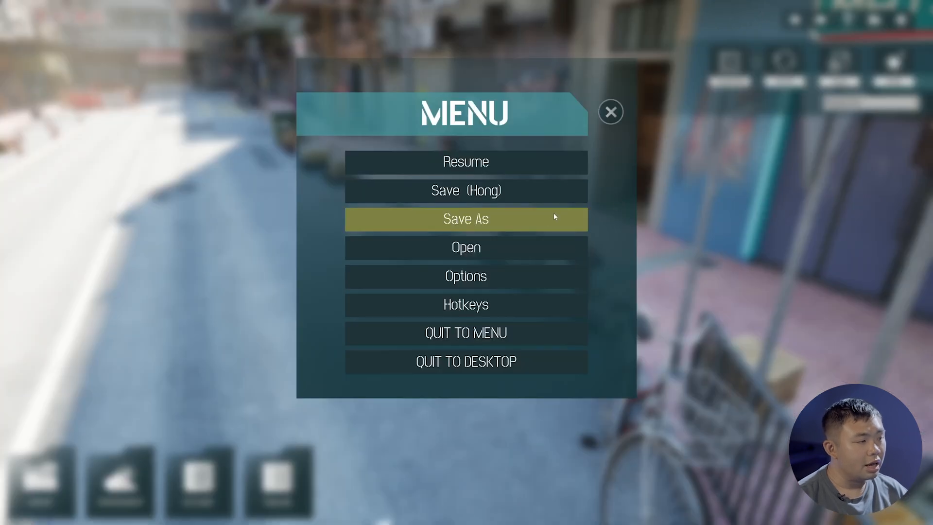
click(512, 305)
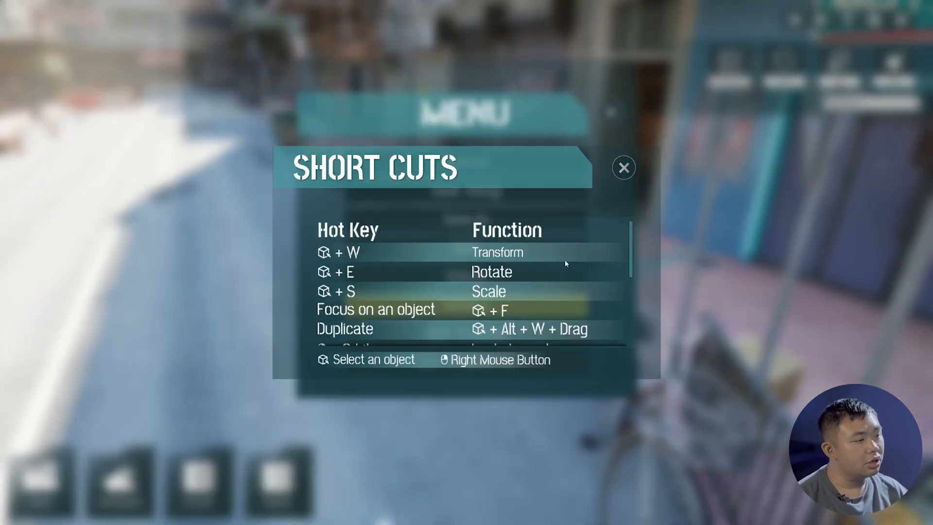
scroll(583, 264, down, 6)
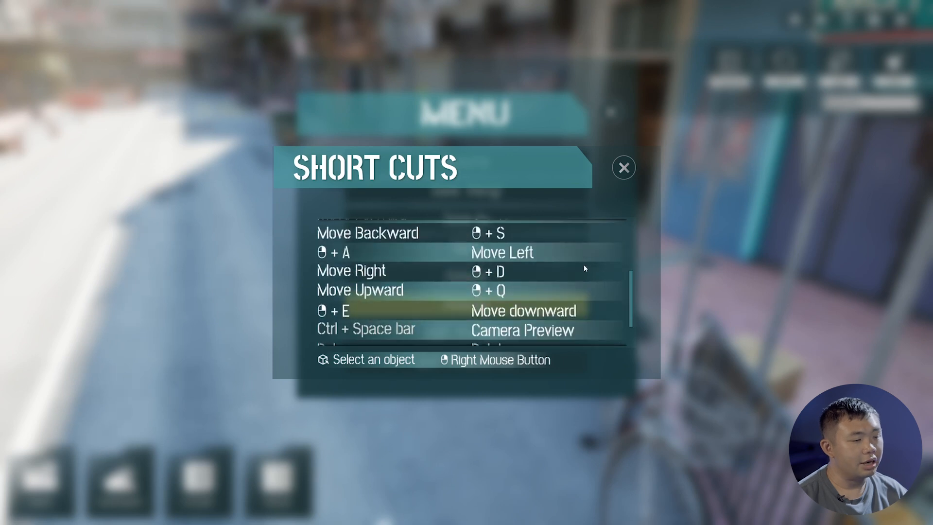
scroll(585, 265, up, 6)
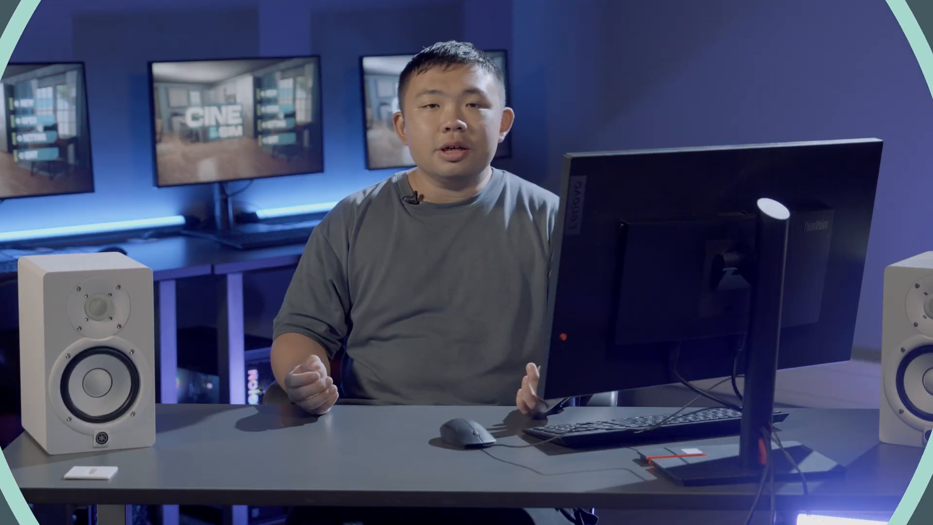